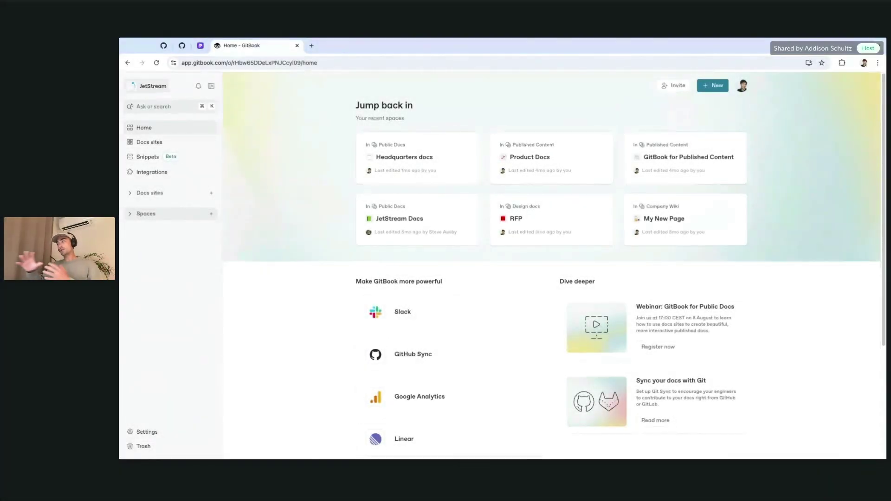
Create the 'Webinar Team' organization for a published docs site, with gitbook.io email joining disabled
click(151, 86)
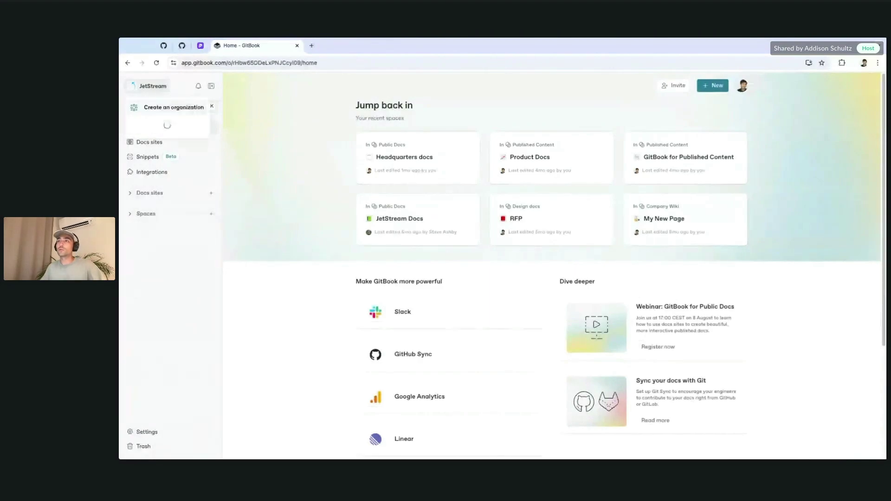
click(175, 205)
double_click(483, 208)
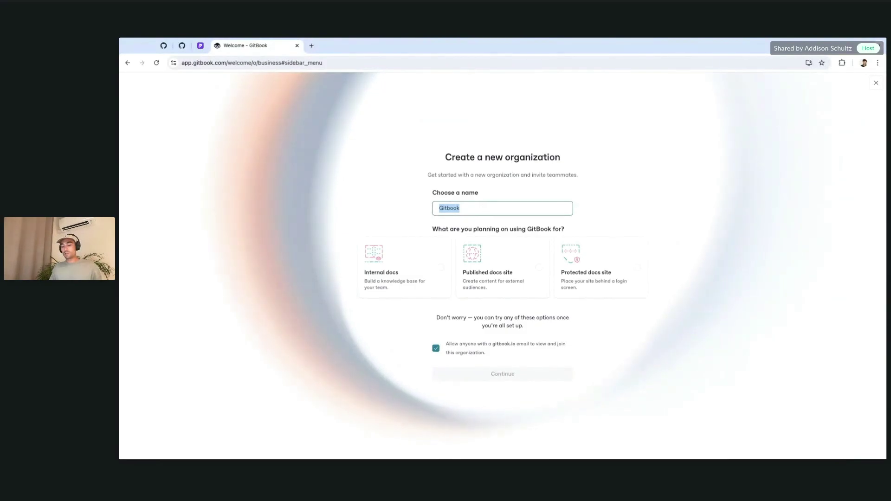
text(Webinar Team)
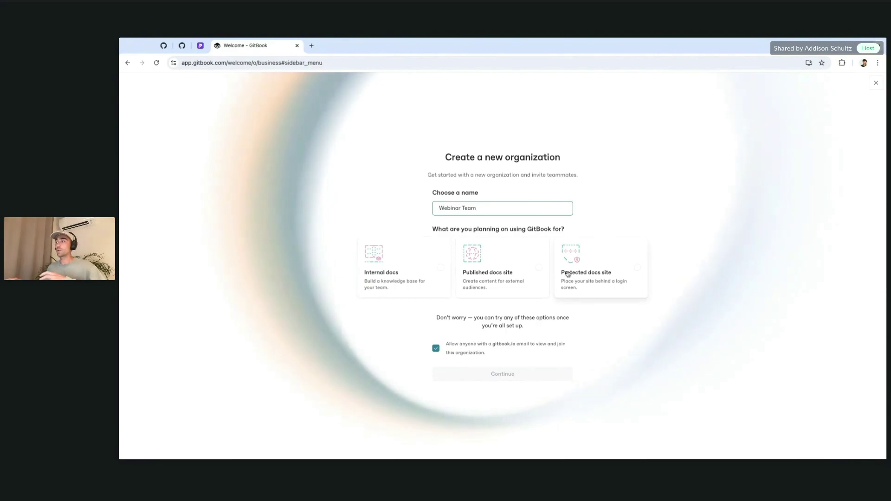
click(484, 285)
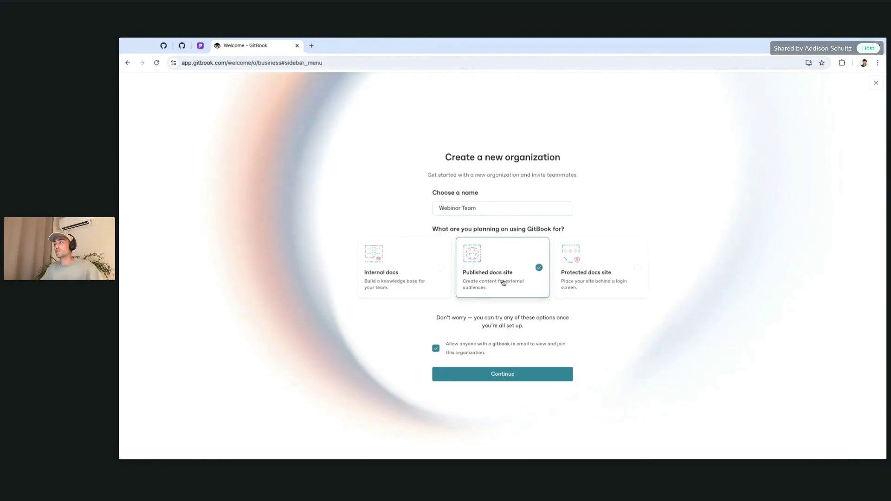
click(438, 349)
click(522, 380)
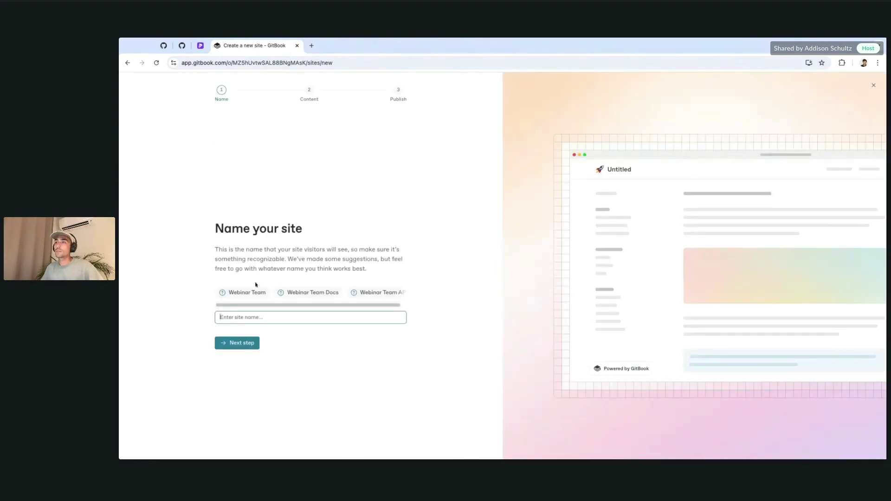
Name the new docs site 'Webinar Test Site' and proceed to the starting-content step
scroll(274, 305, right, 1)
scroll(274, 305, left, 1)
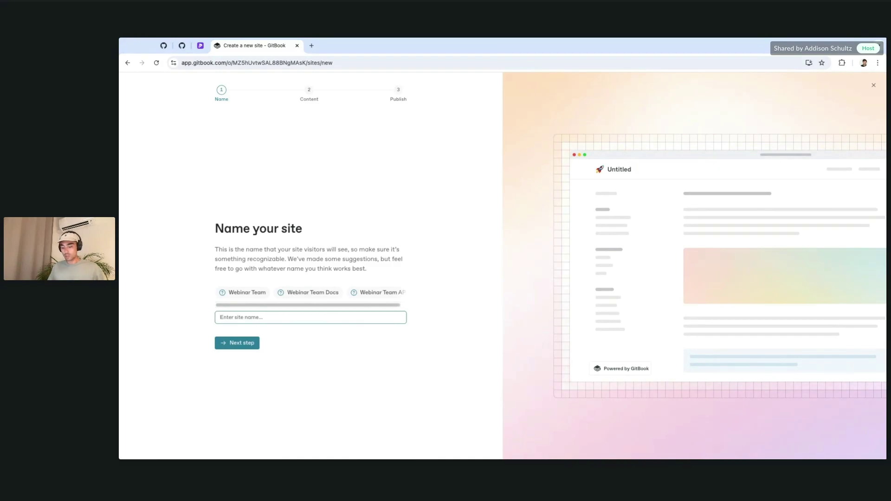
text(Web)
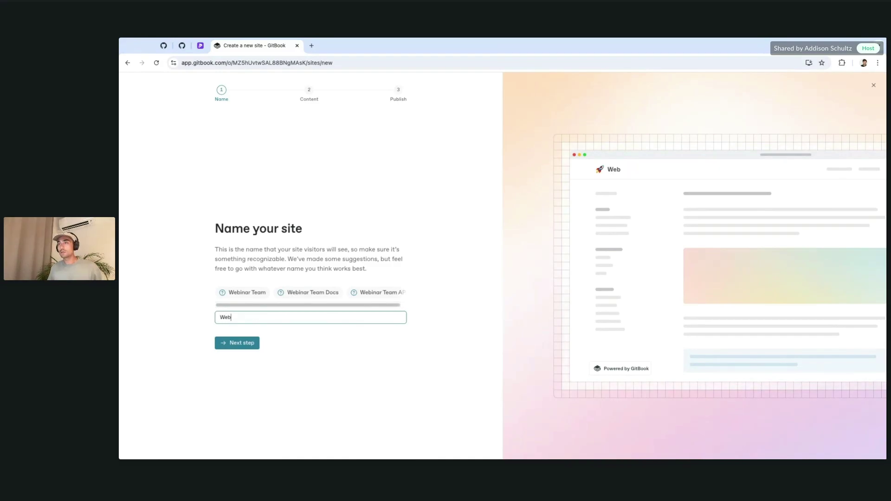
text(inar Test T)
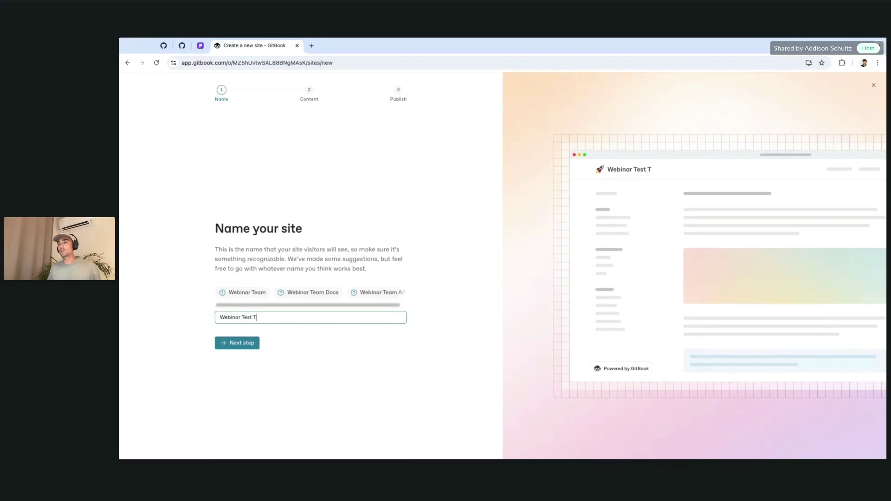
key(BackSpace)
text(Site)
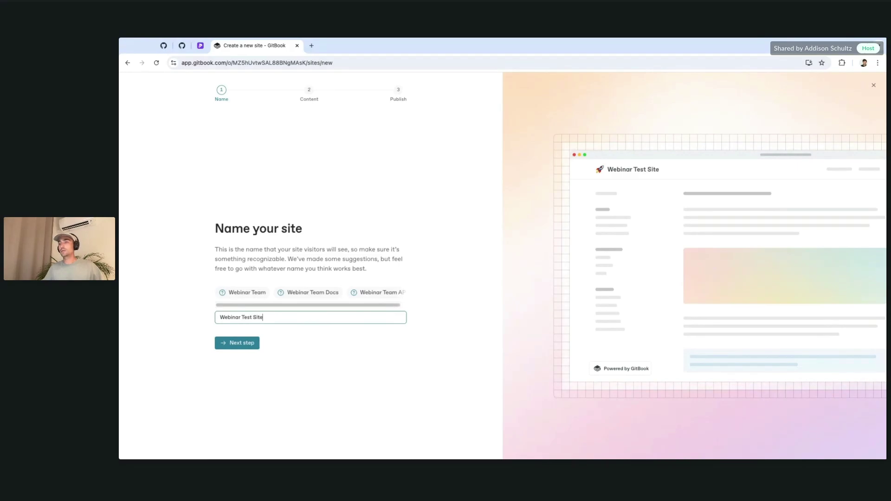
click(236, 343)
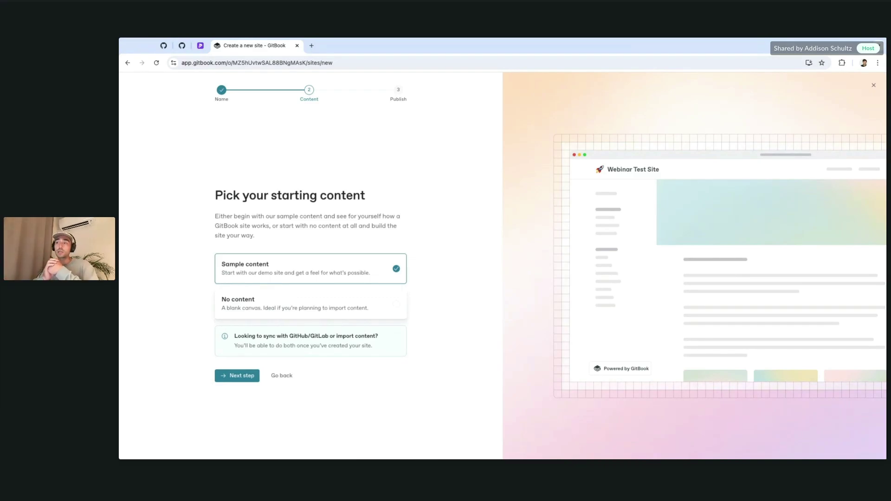
Create the site with sample content, set to Publish later
click(247, 382)
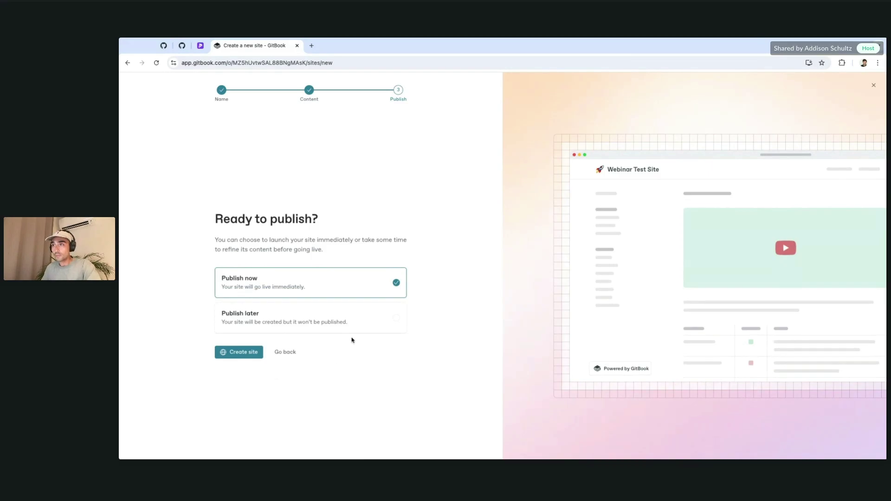
click(324, 330)
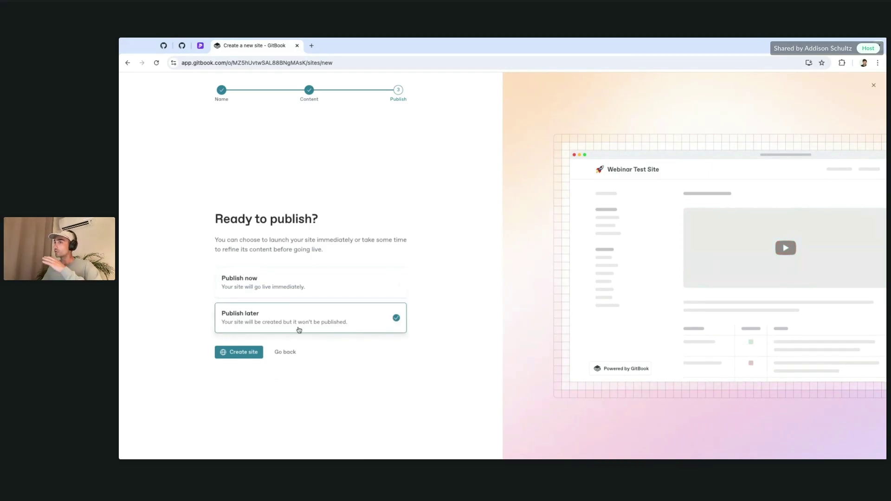
click(250, 353)
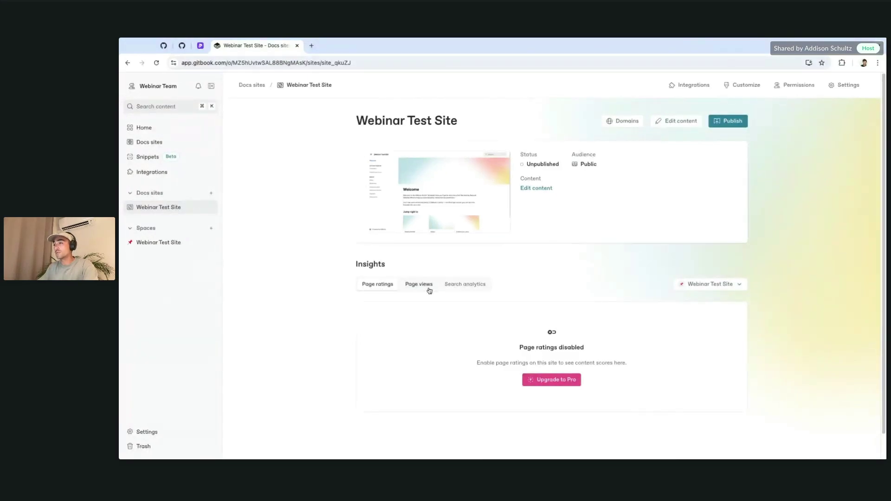
click(465, 289)
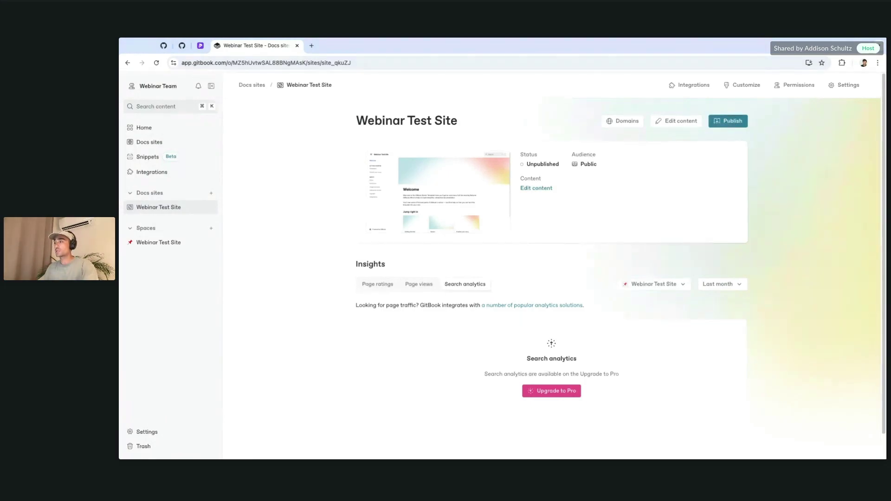
click(376, 285)
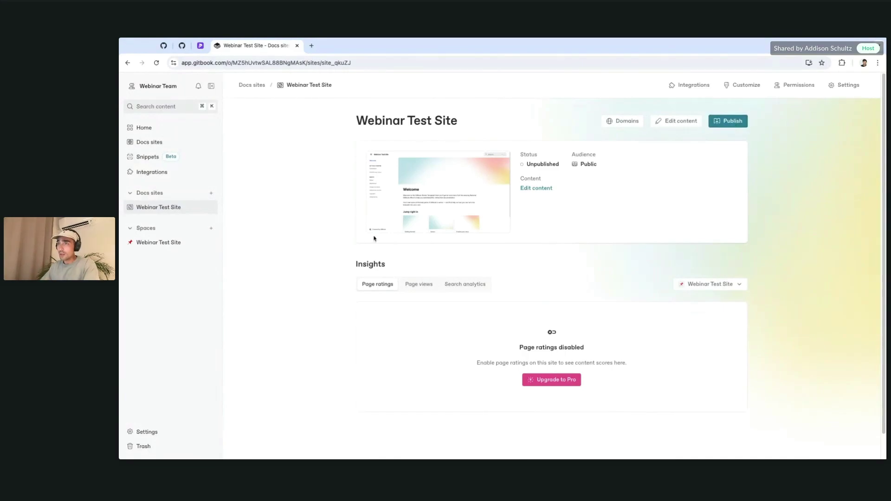
Expand Webinar Test Site under Docs sites to reveal its linked content space
click(130, 207)
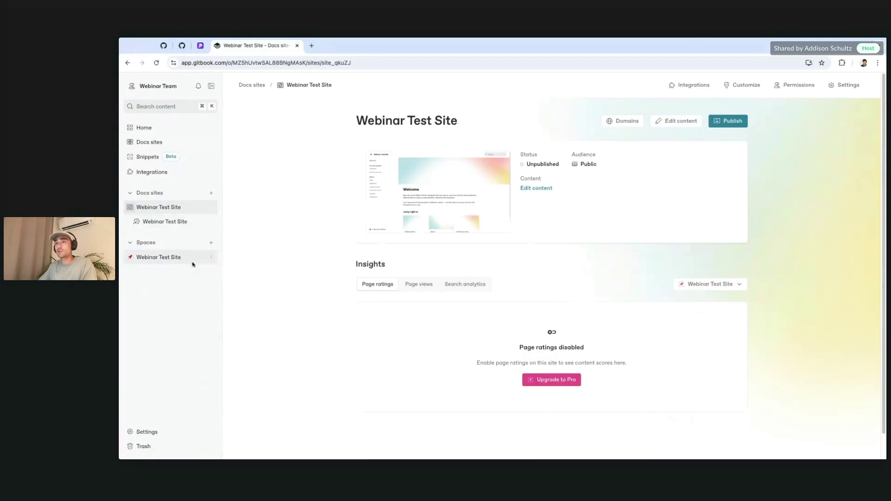
Retitle the linked space 'Webinar Test Content', then check the site overview and reopen it
click(183, 222)
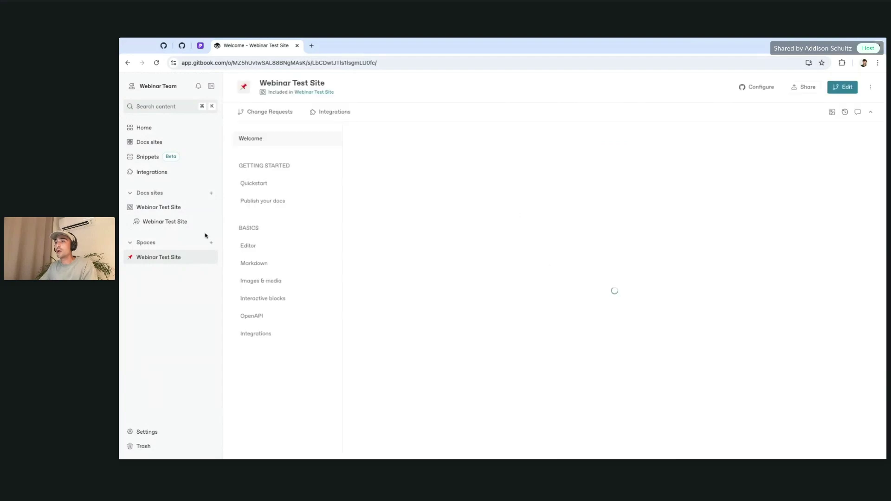
triple_click(327, 83)
click(326, 84)
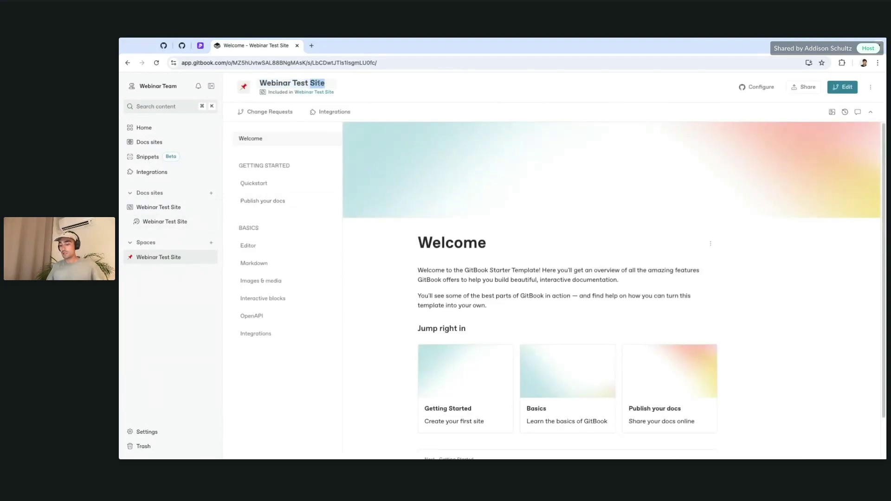
key(BackSpace)
key(BackSpace)
key(BackSpace)
key(BackSpace)
text(Content)
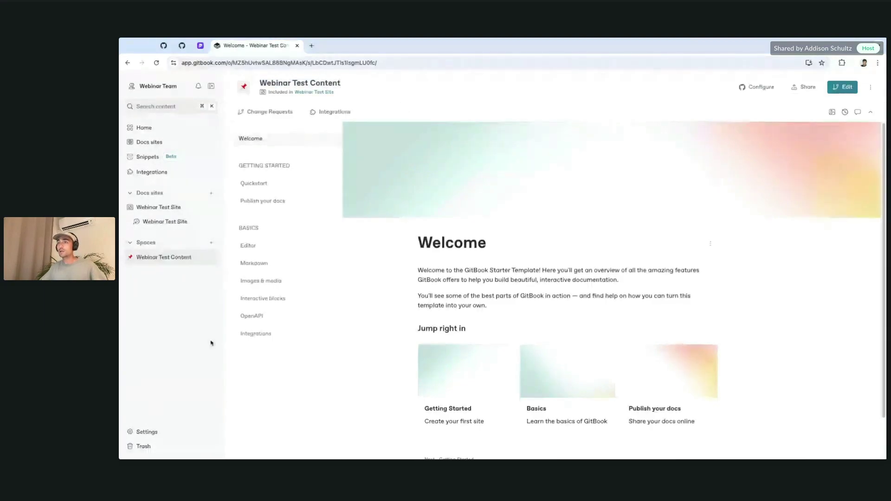
click(177, 208)
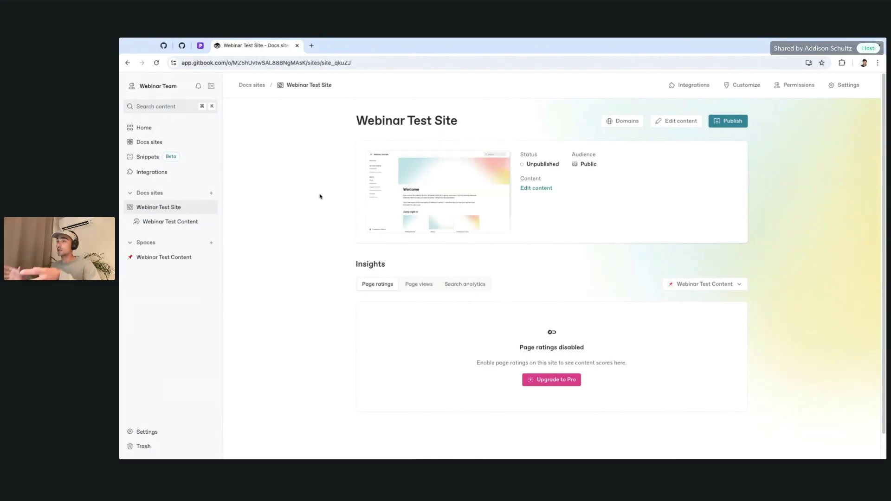
click(185, 224)
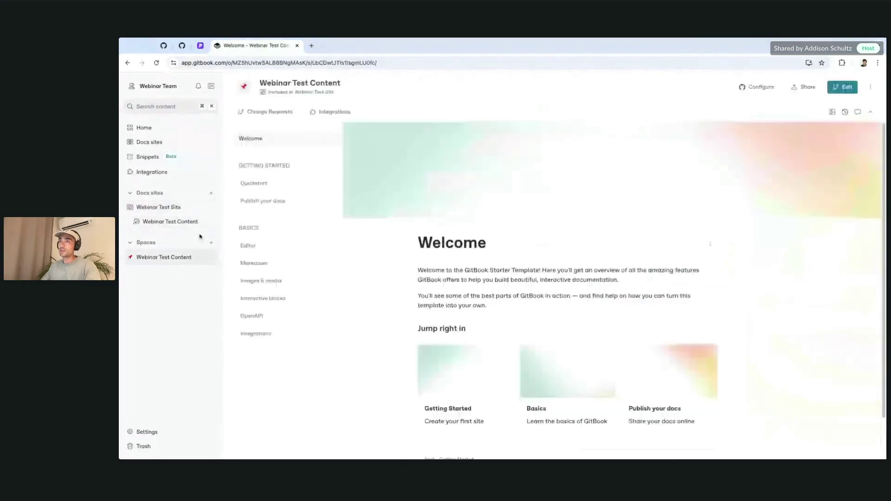